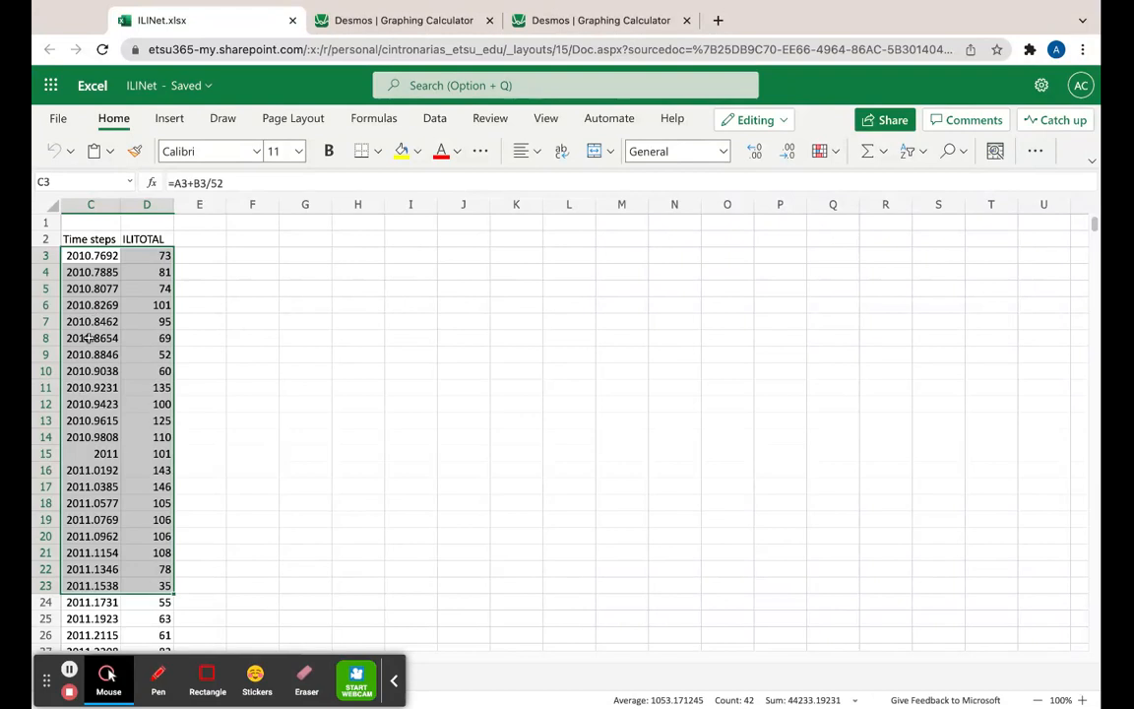
- Copy all the Time steps and ILITOTAL data in columns C and D, starting from row 3
key("ctrl+shift+Down")
key("ctrl+c")
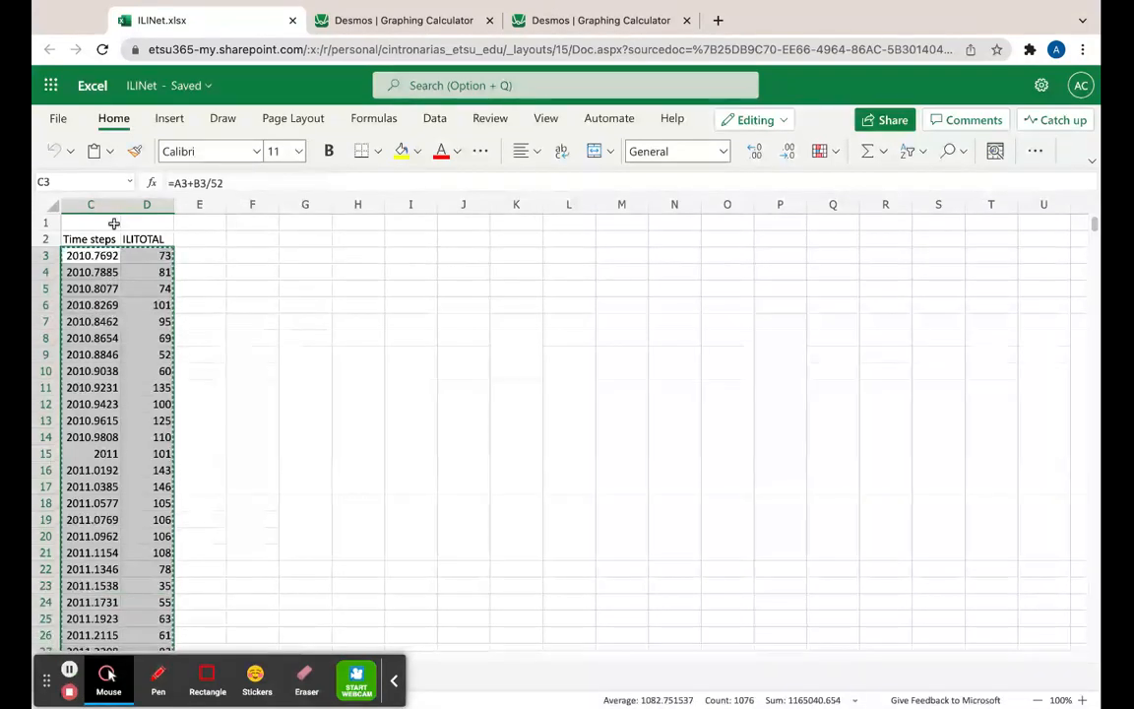
left_click(109, 151)
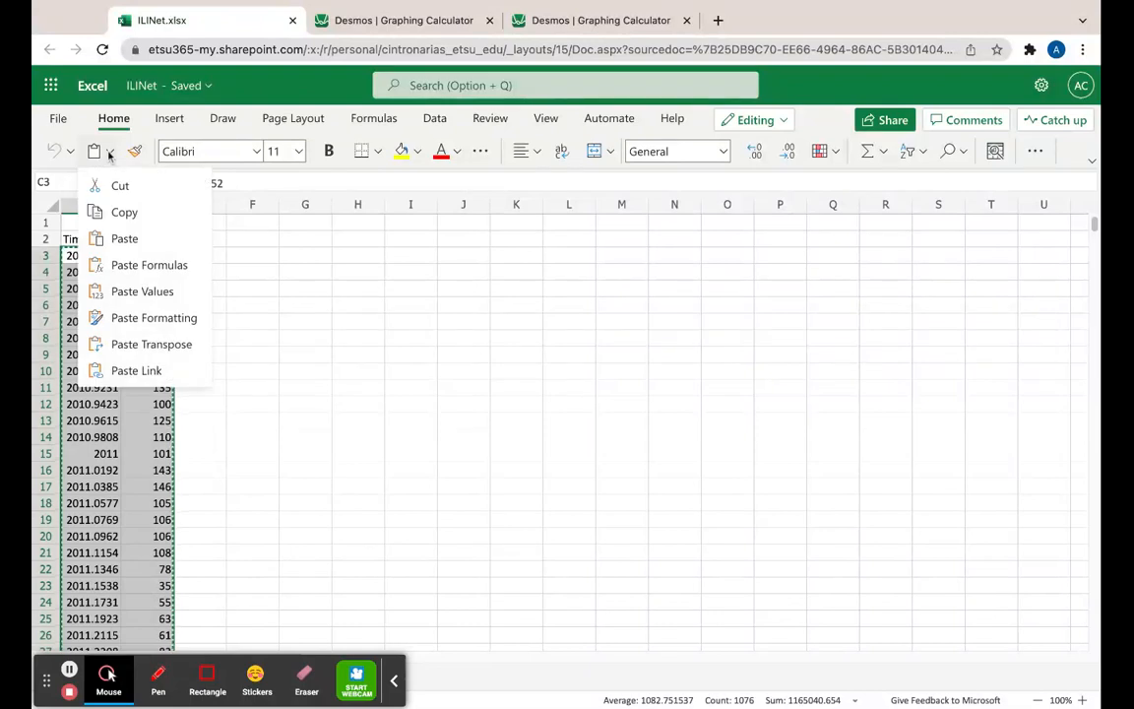
left_click(124, 213)
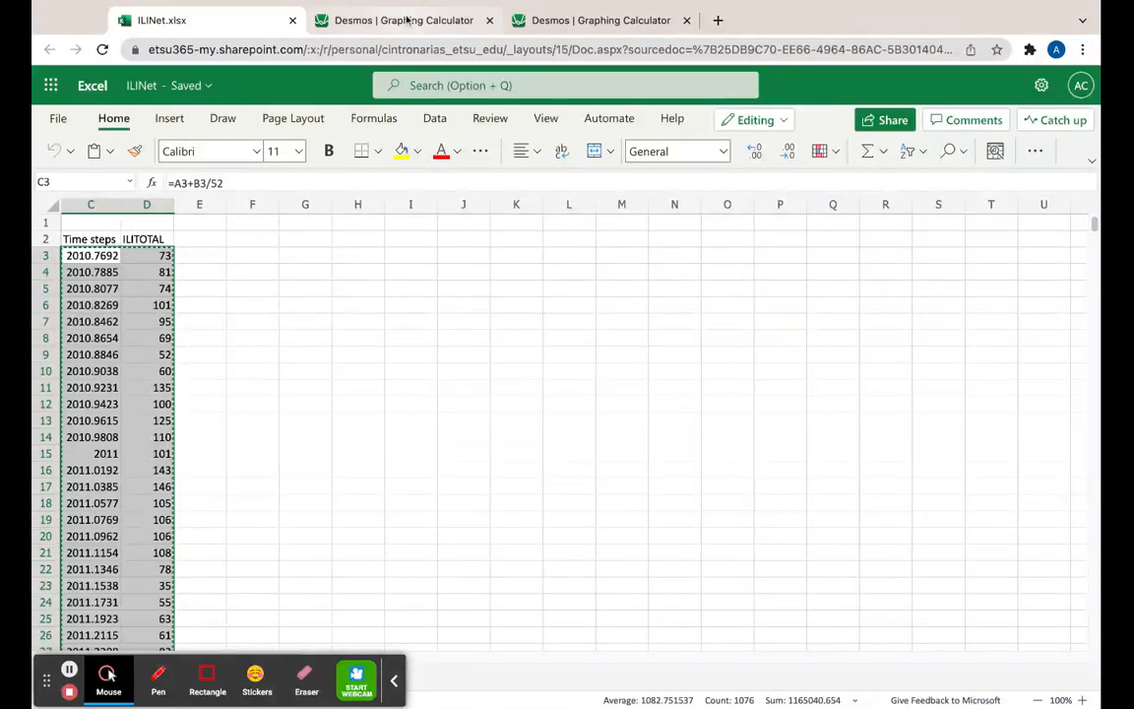
- Switch to the empty Desmos graph and paste the copied data into expression 1 as a table
left_click(366, 21)
left_click(291, 49)
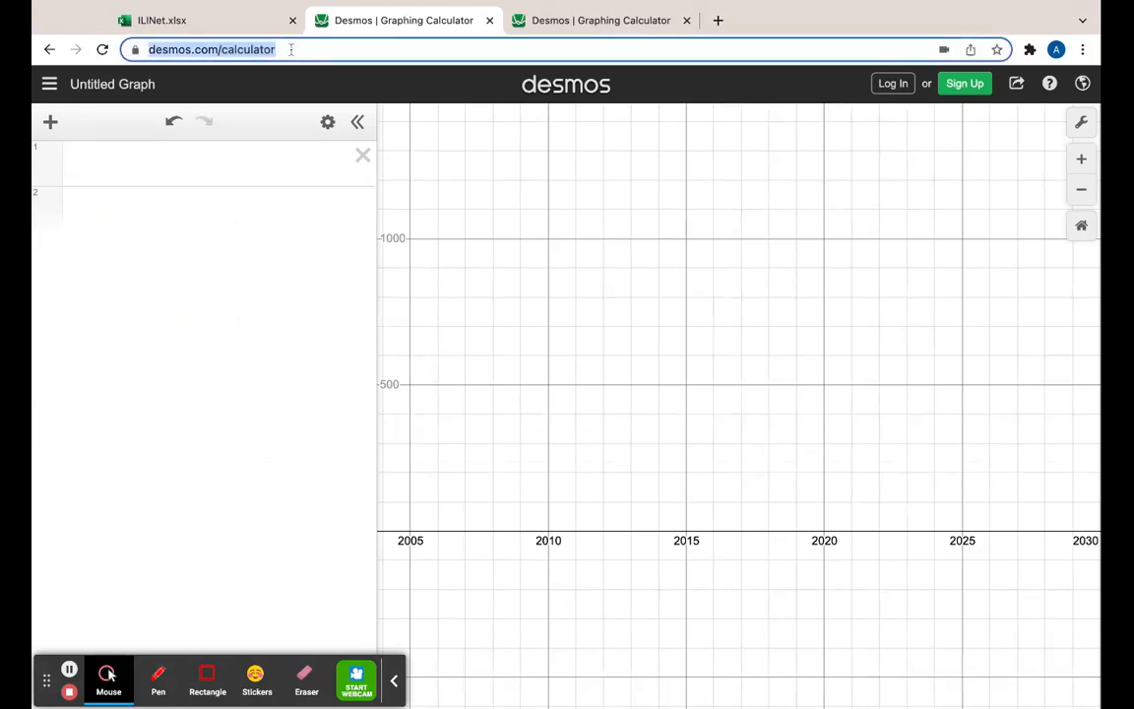
left_click(172, 163)
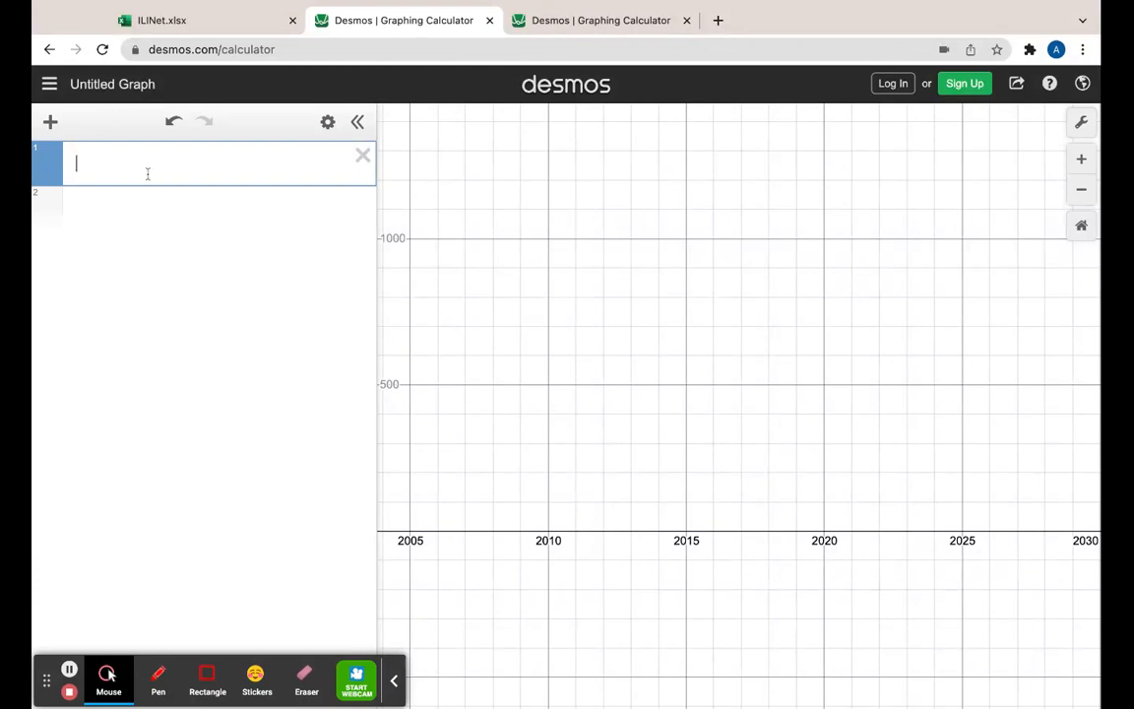
key("super+v")
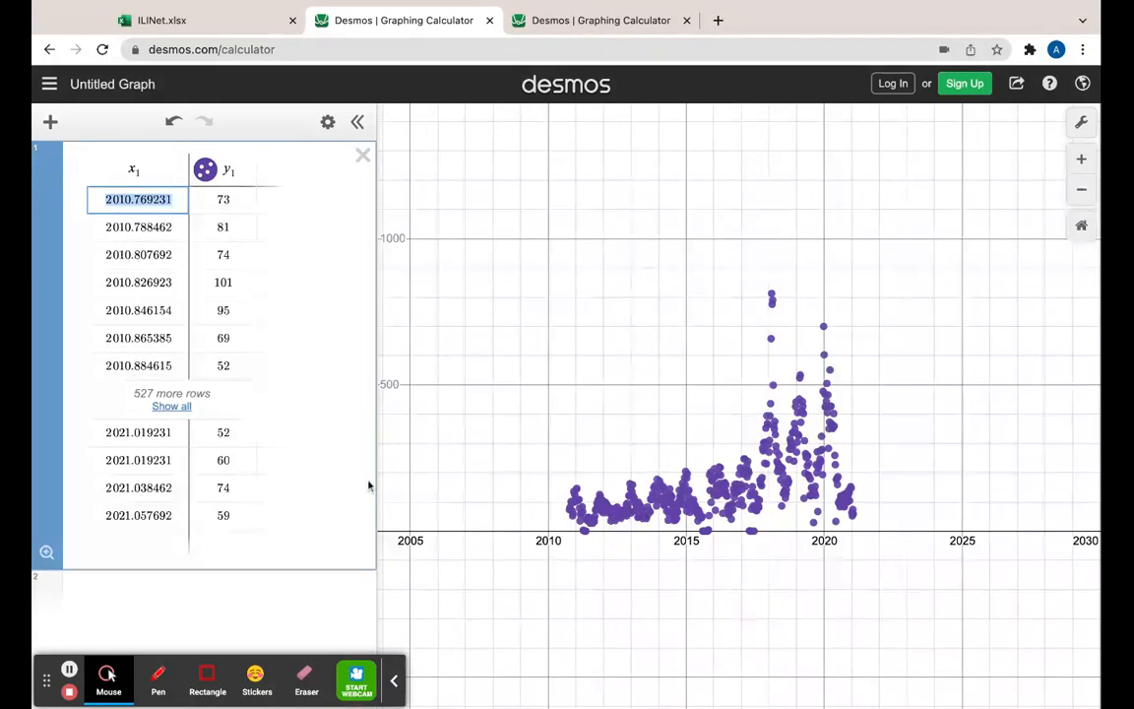
left_click(69, 669)
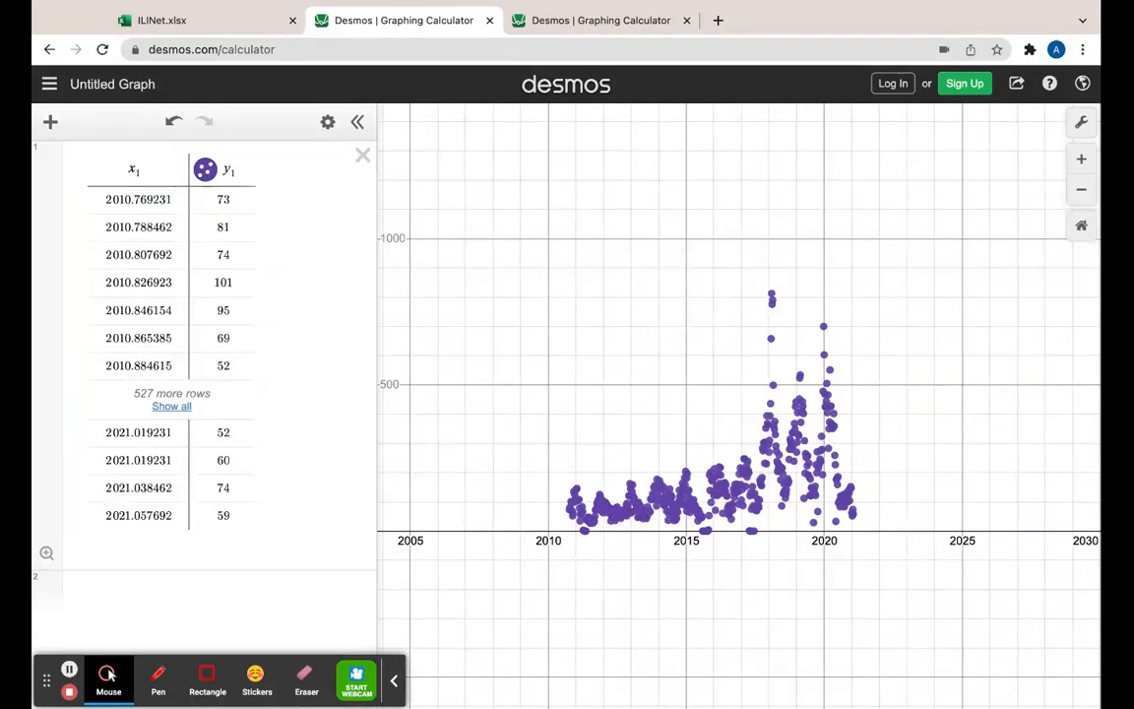
- In the other Desmos graph, enter y = 3x + 1 as expression 2 and replace its right side with 1 sin(1x) + 1
left_click(645, 20)
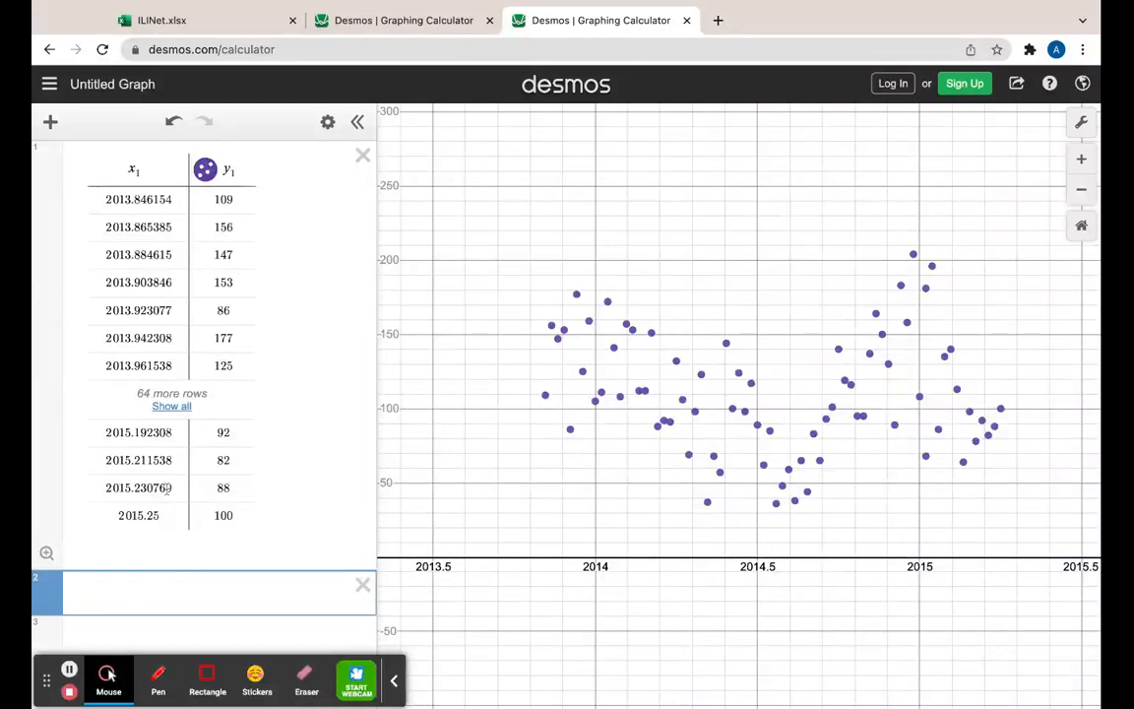
type("y=3x+1")
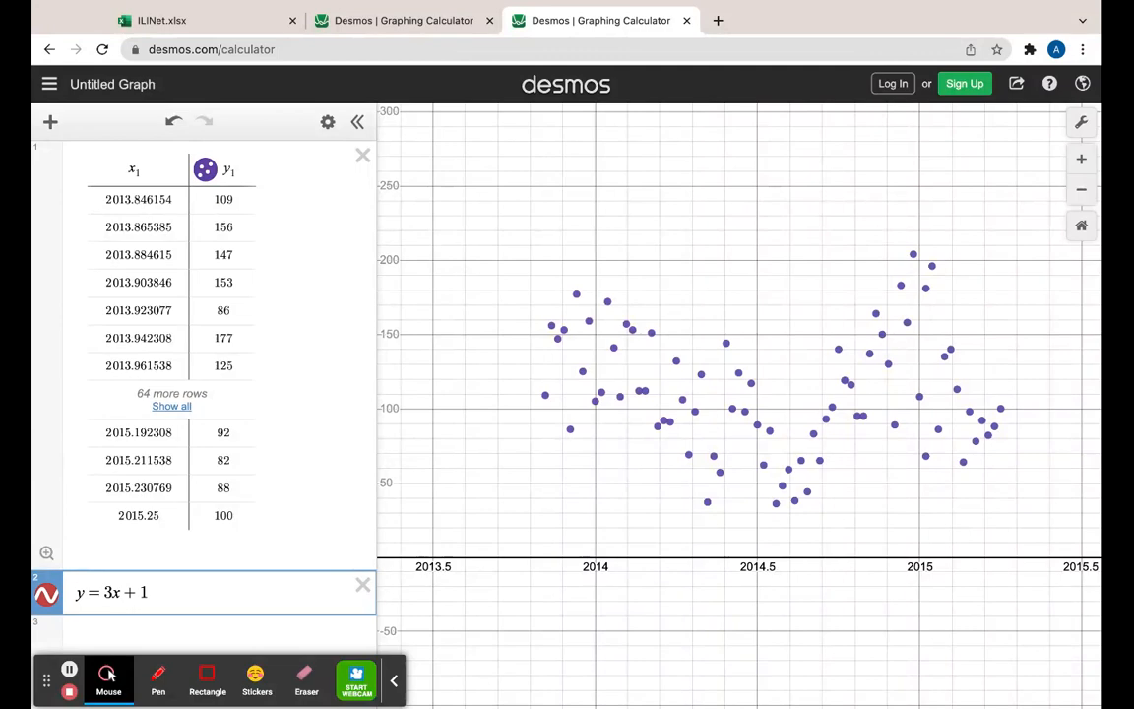
key("BackSpace")
key("BackSpace")
key("BackSpace")
key("BackSpace")
type("1sin(")
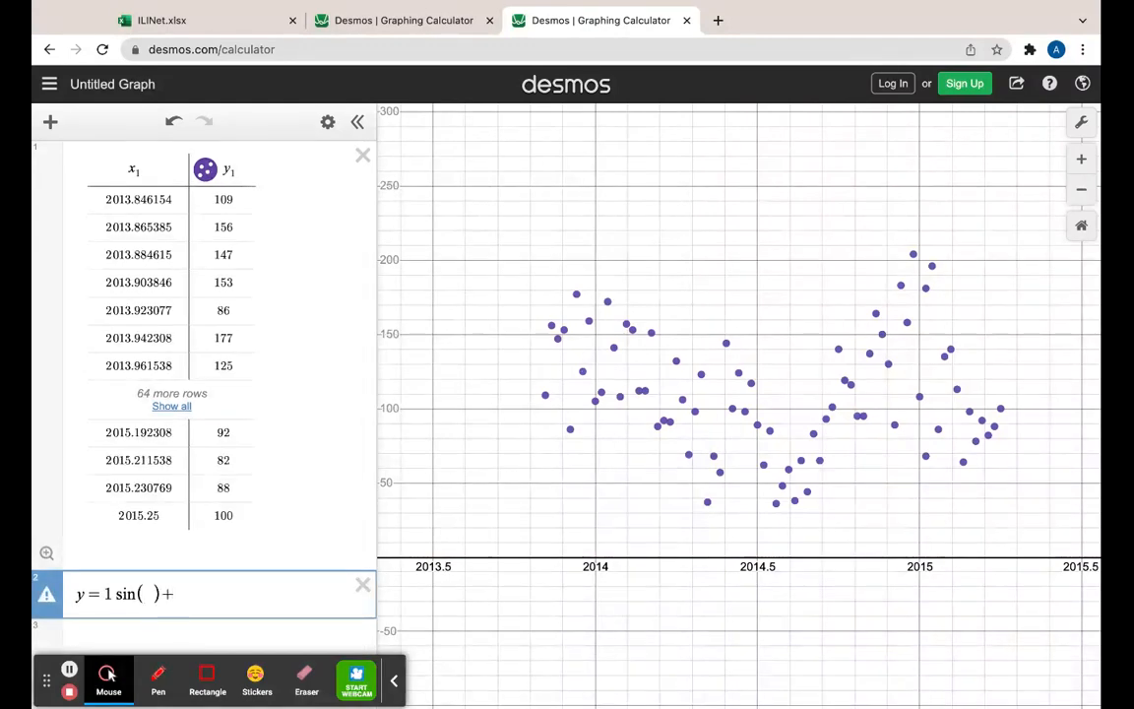
key("Left")
type("1x)+1")
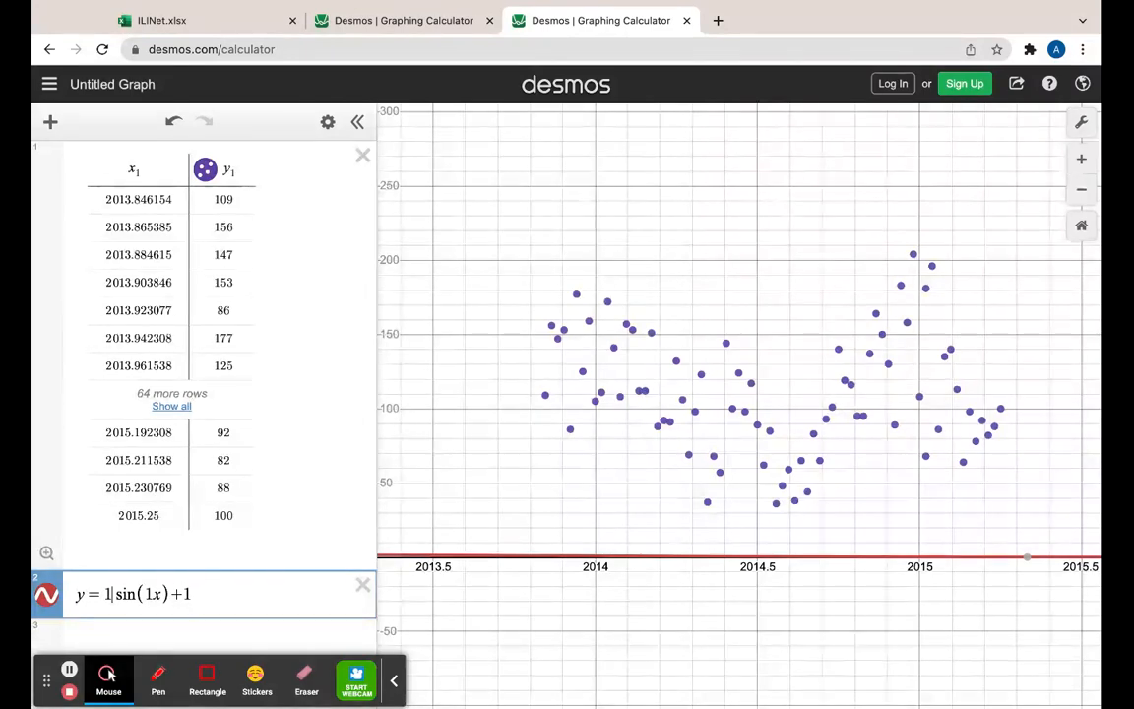
- Try an amplitude of 80 in the sine equation and settle on 95
left_click(111, 594)
key("BackSpace")
type("80")
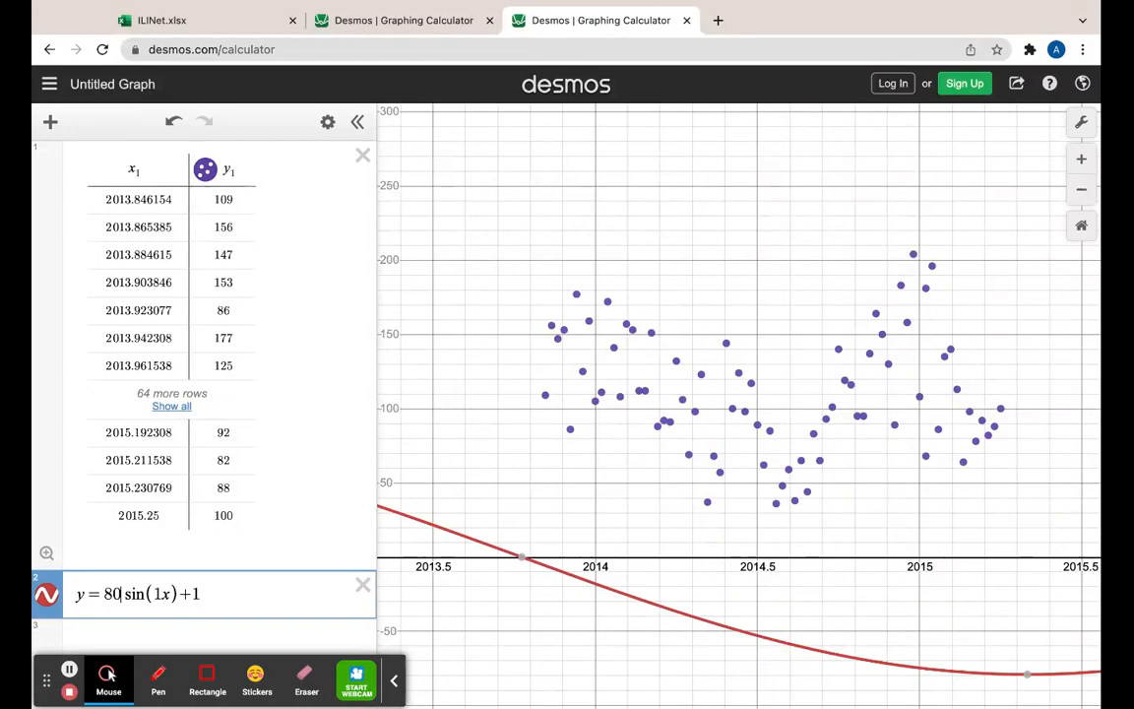
key("BackSpace")
key("BackSpace")
type("95")
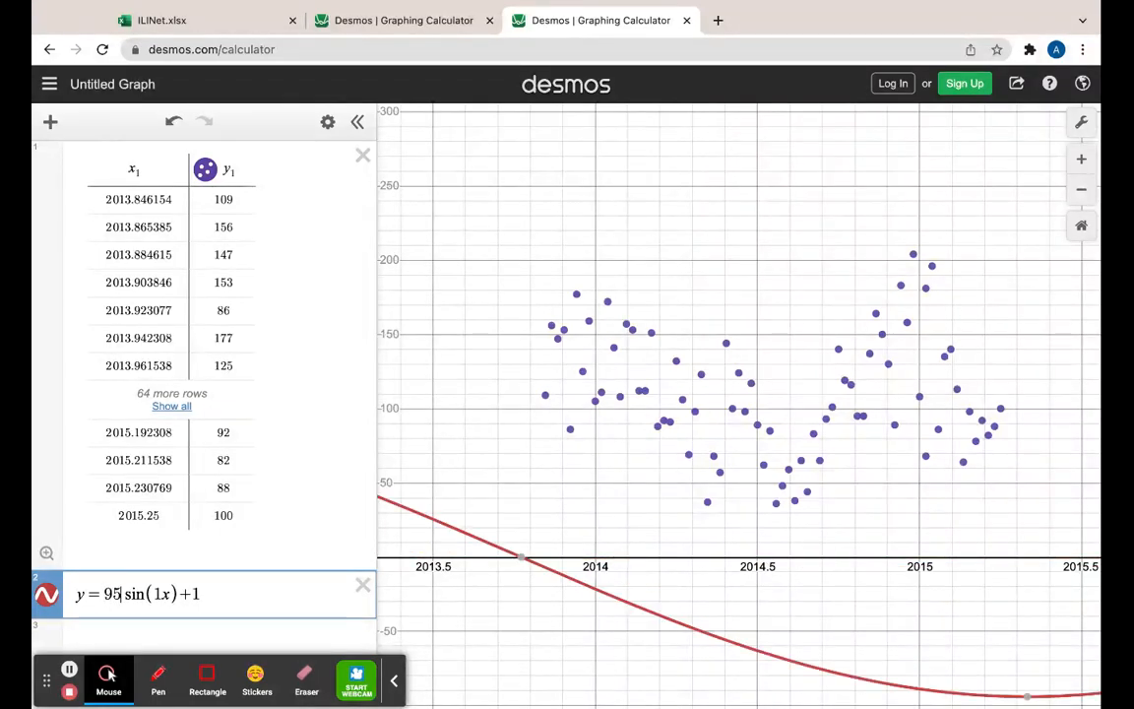
- Replace the constant term of the sine equation with the parameter L and add a slider for L
key("Right")
key("Right")
key("Right")
key("Right")
key("Right")
key("Right")
key("Right")
key("Right")
key("BackSpace")
type("L")
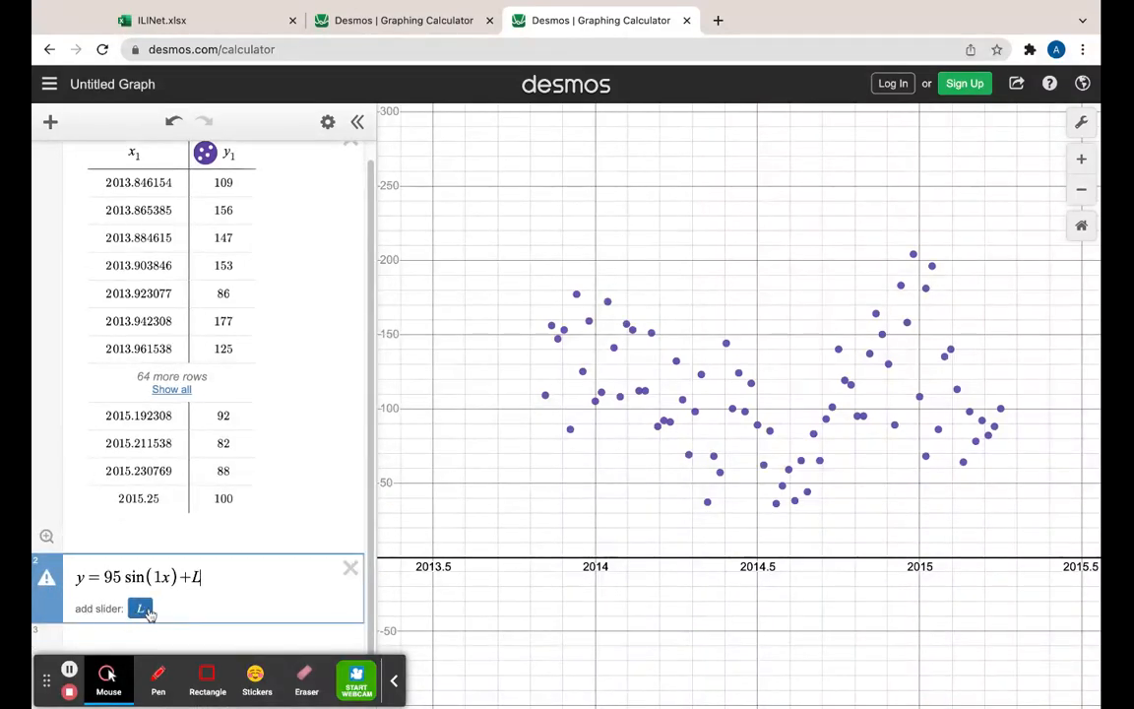
left_click(141, 610)
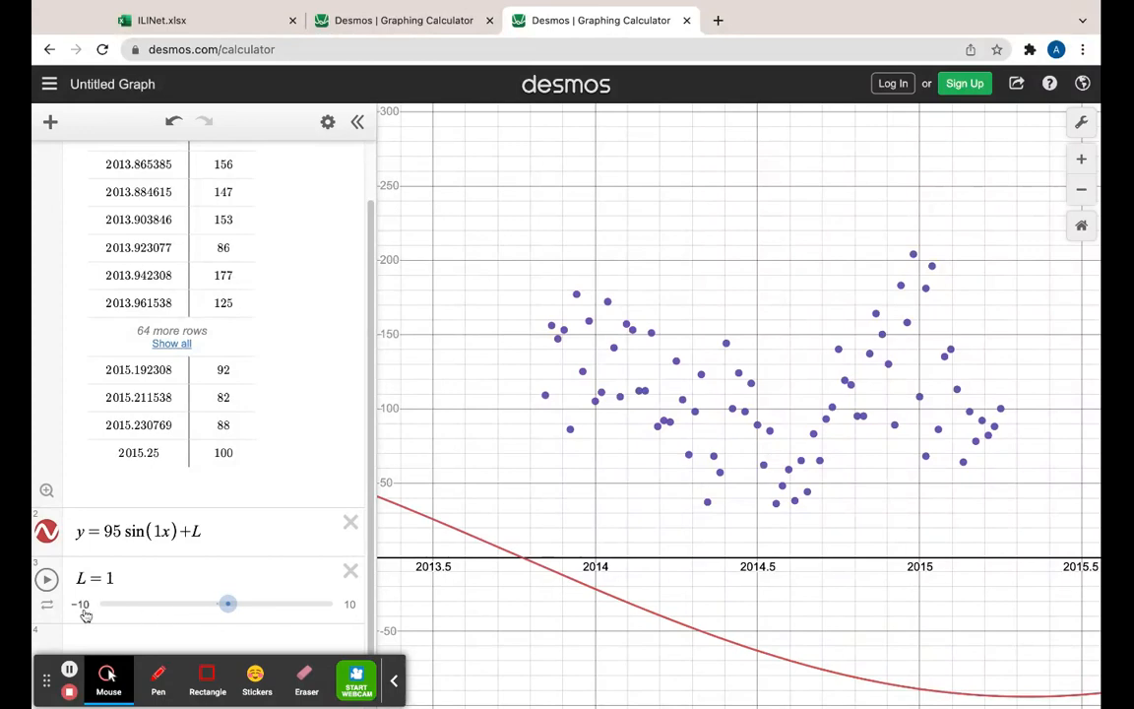
- Set the range of the L slider from 65 to 200 and move the slider to L = 153
mouse_move(227, 604)
left_mouse_down()
mouse_move(146, 603)
mouse_move(282, 603)
mouse_move(235, 604)
left_mouse_up()
left_click(82, 604)
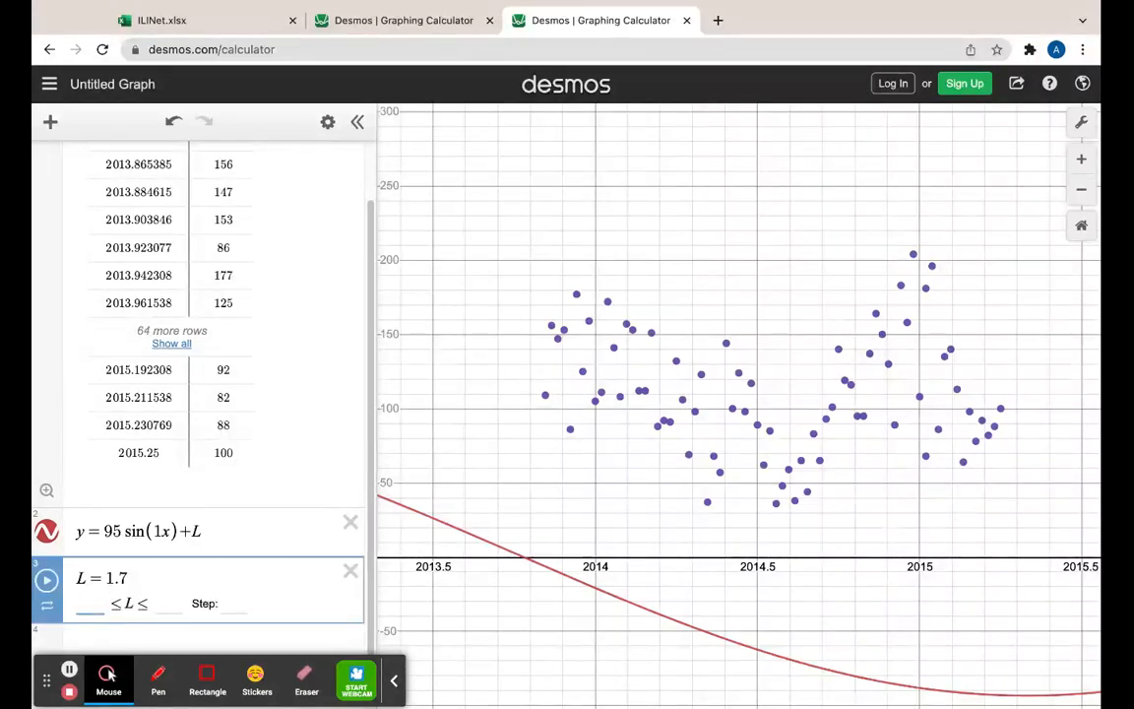
type("65")
left_click(164, 604)
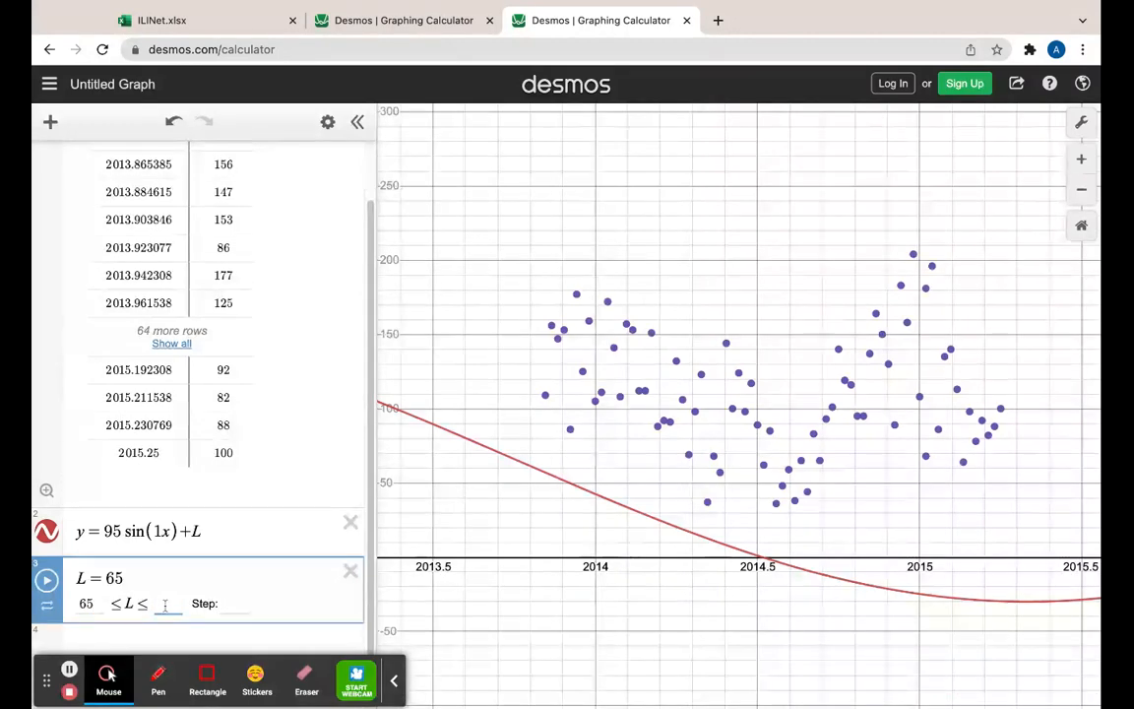
type("200")
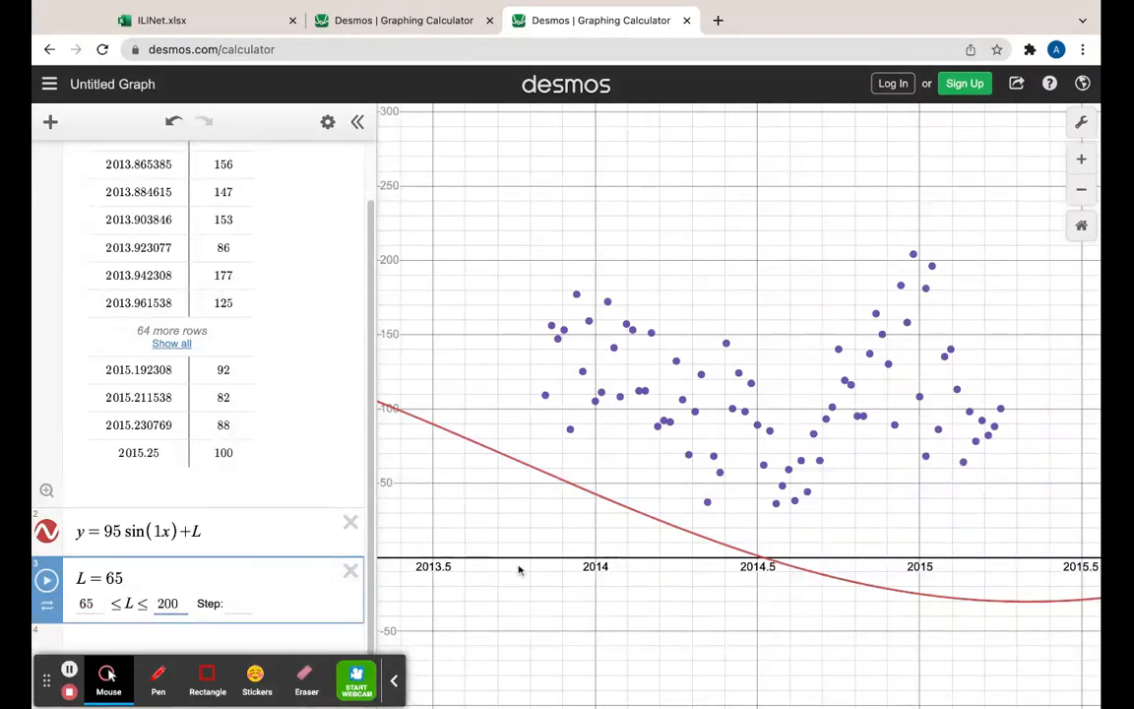
left_click(516, 605)
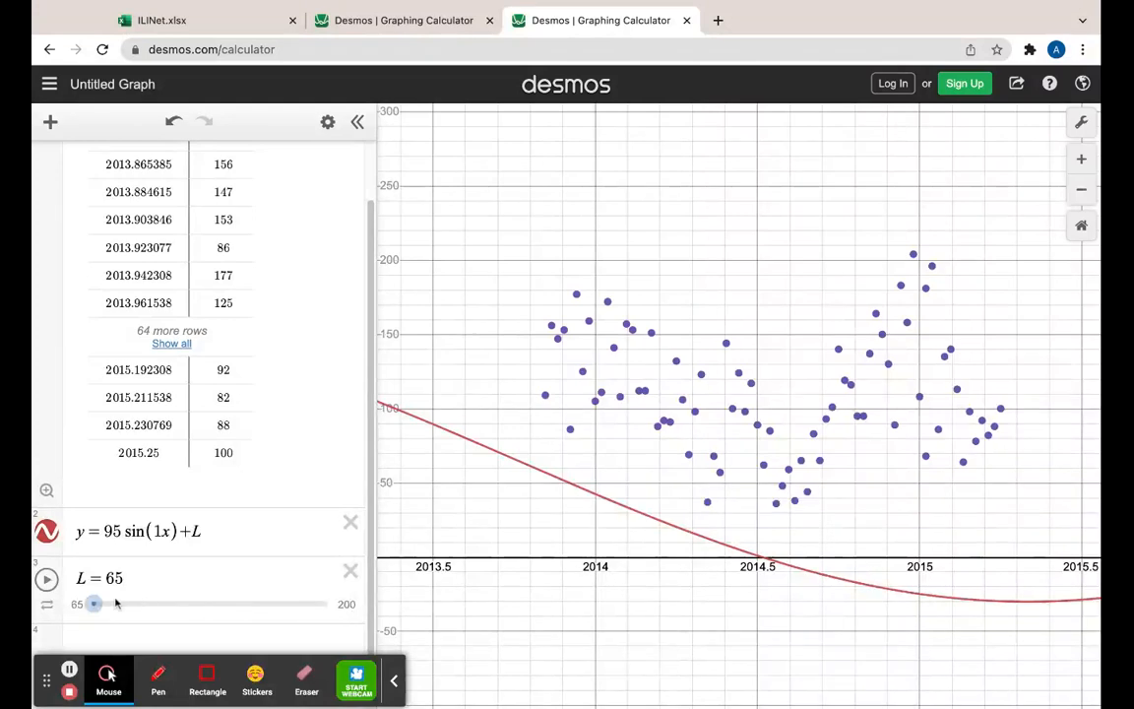
left_click_drag(93, 604, 245, 604)
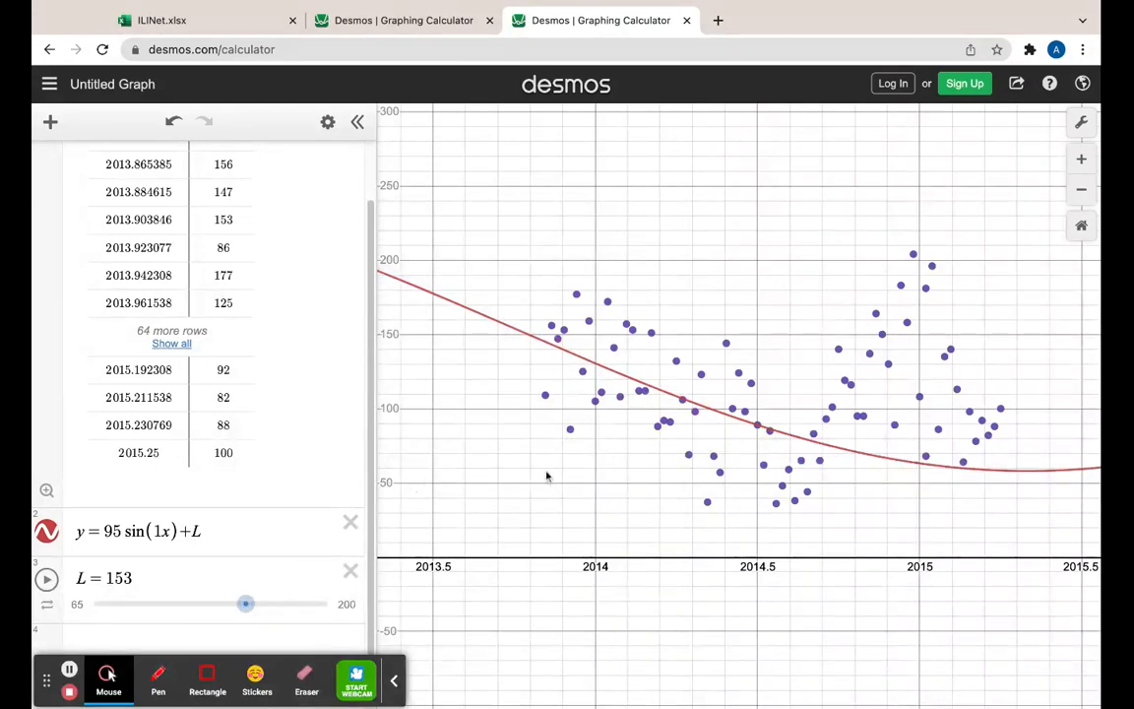
- Toggle the table's data points and the sine curve off and back on in the graph
scroll(240, 434, "up", 2)
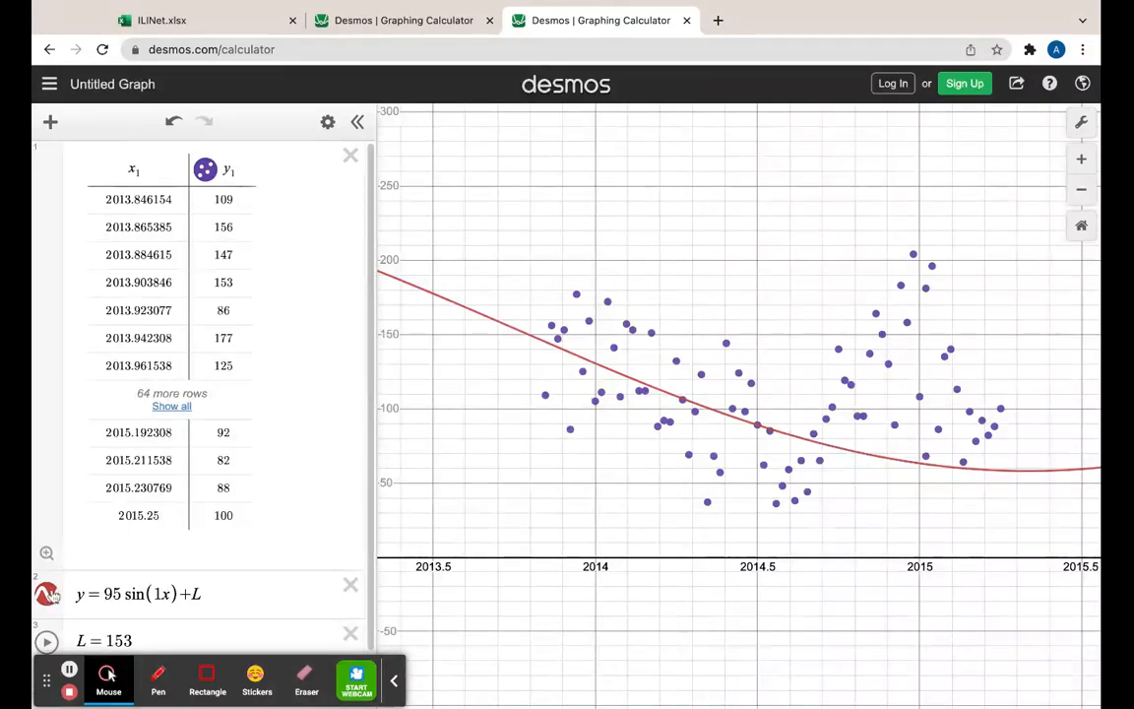
left_click(205, 170)
left_click(204, 171)
left_click(204, 171)
left_click(205, 171)
left_click(205, 171)
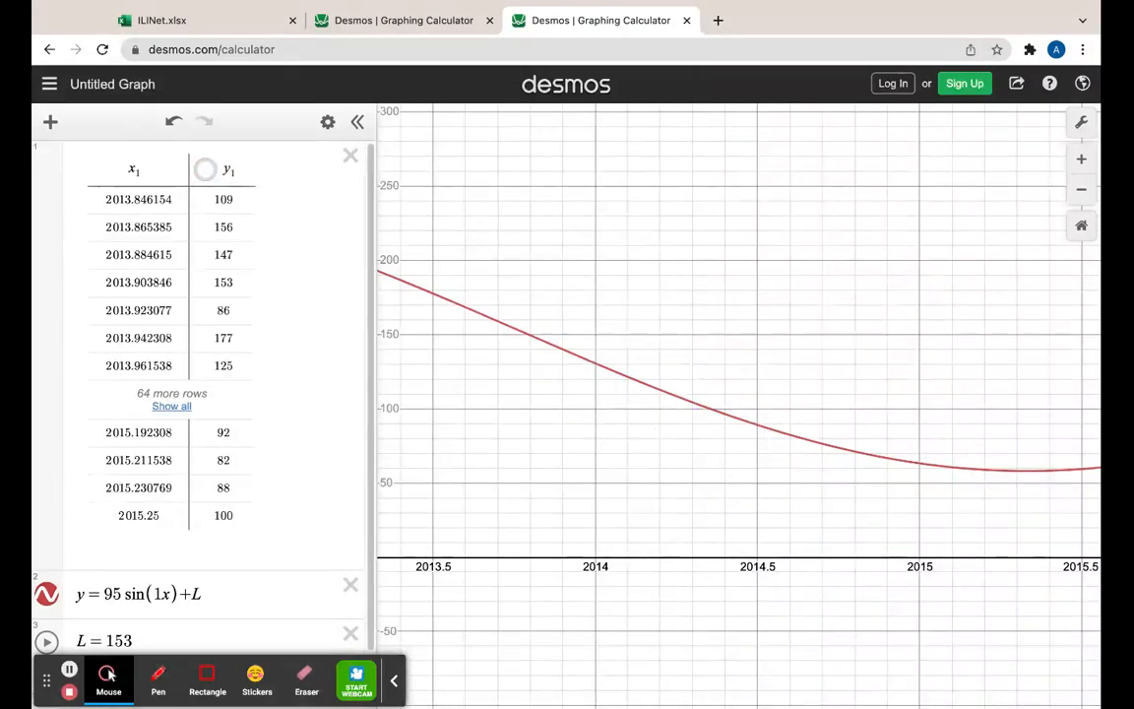
left_click(48, 597)
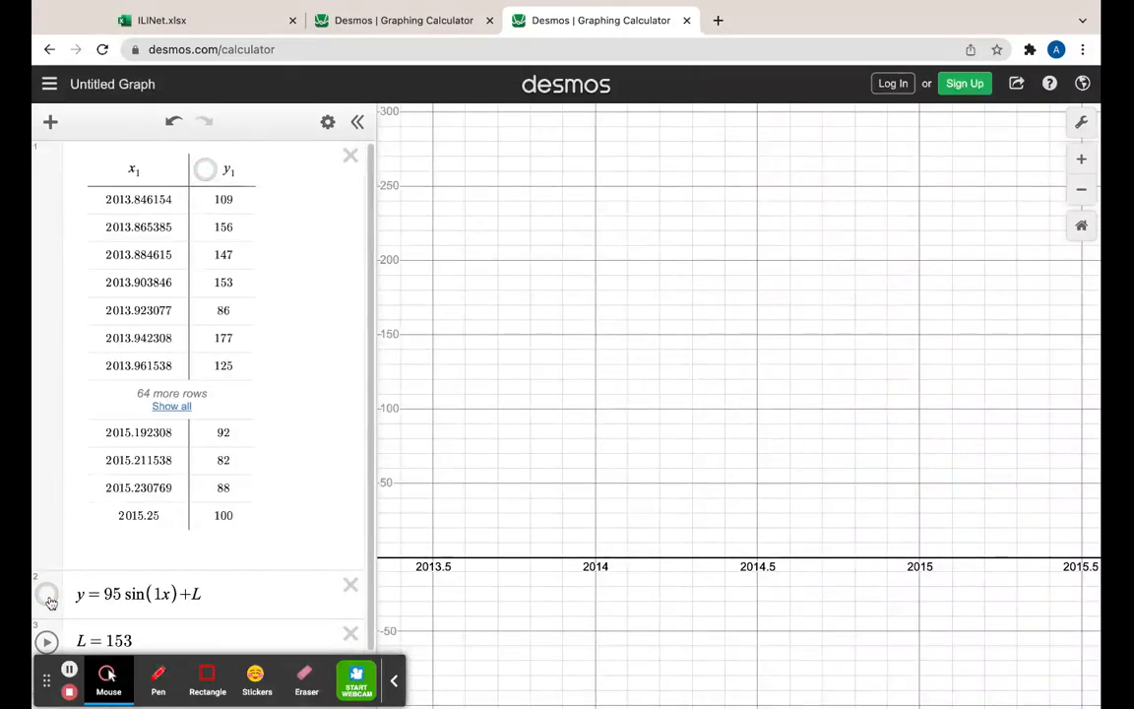
left_click(48, 596)
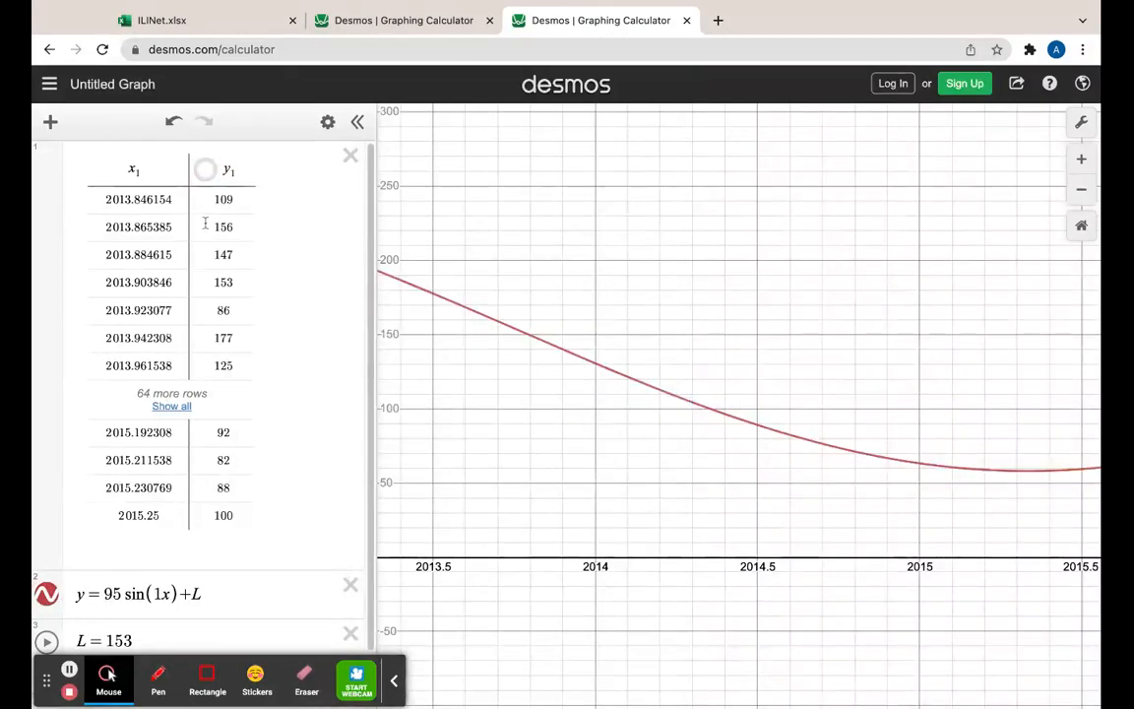
left_click(206, 170)
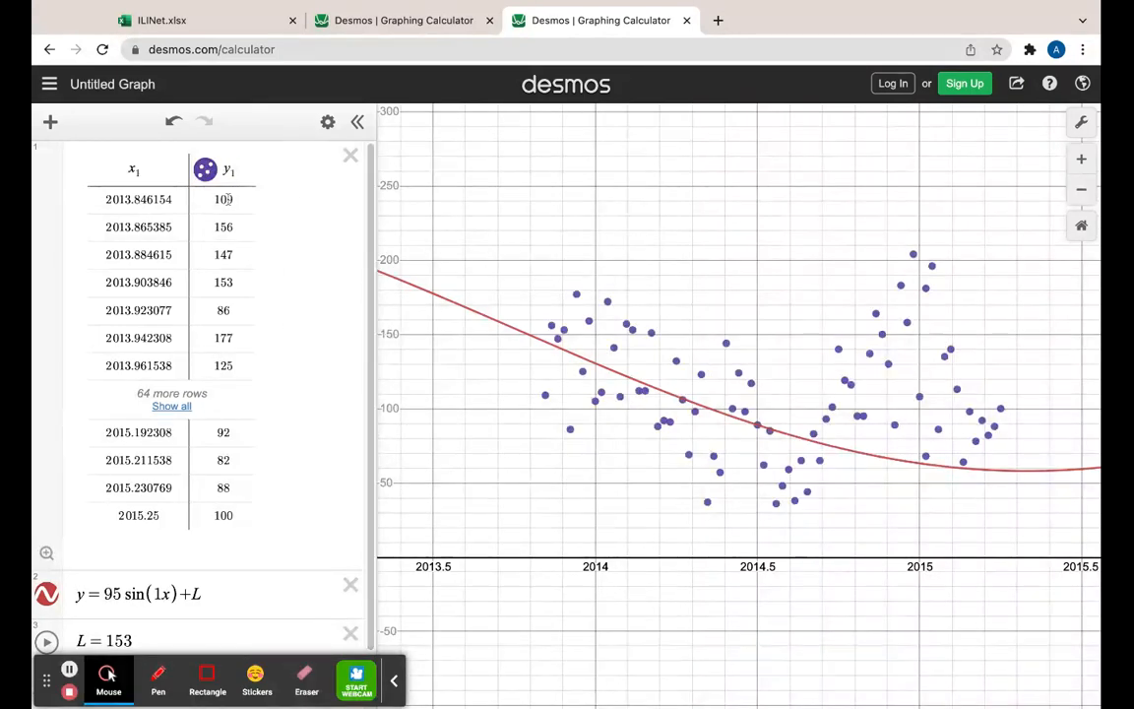
left_click(204, 175)
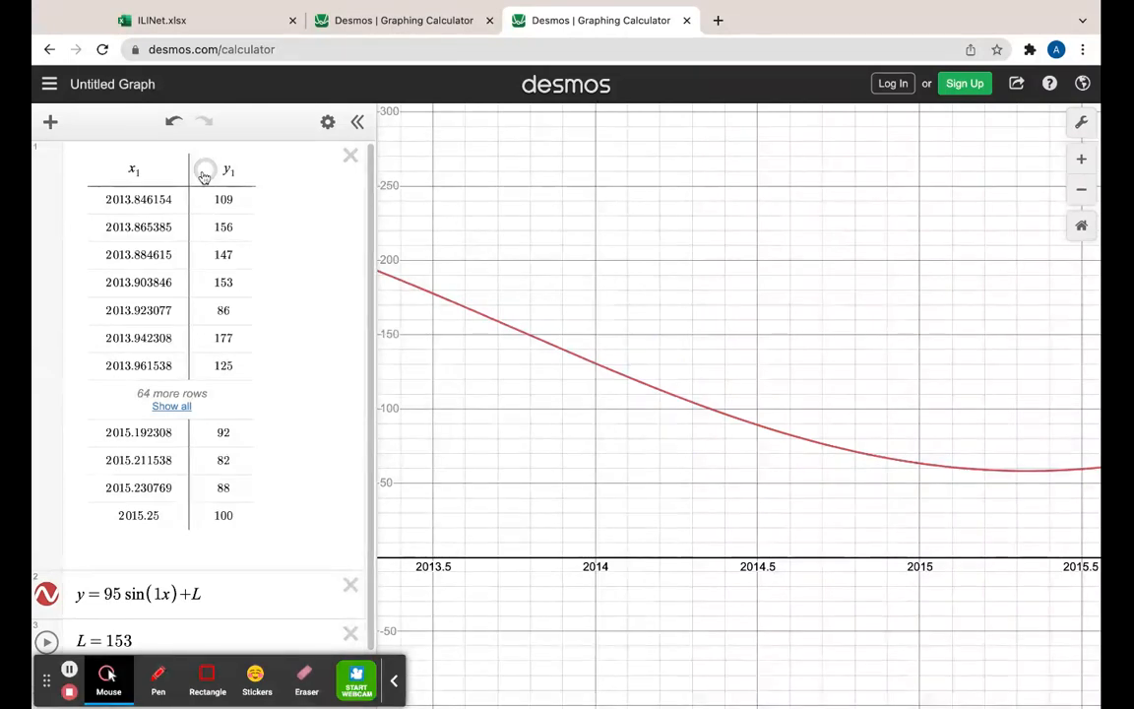
left_click(208, 175)
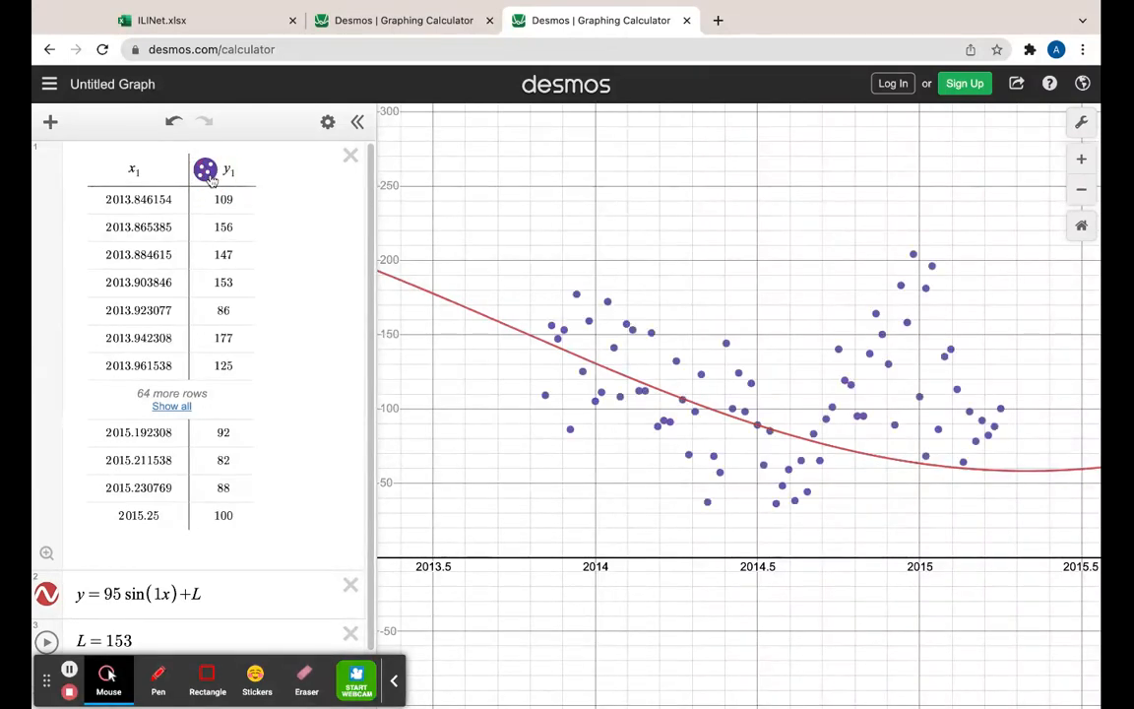